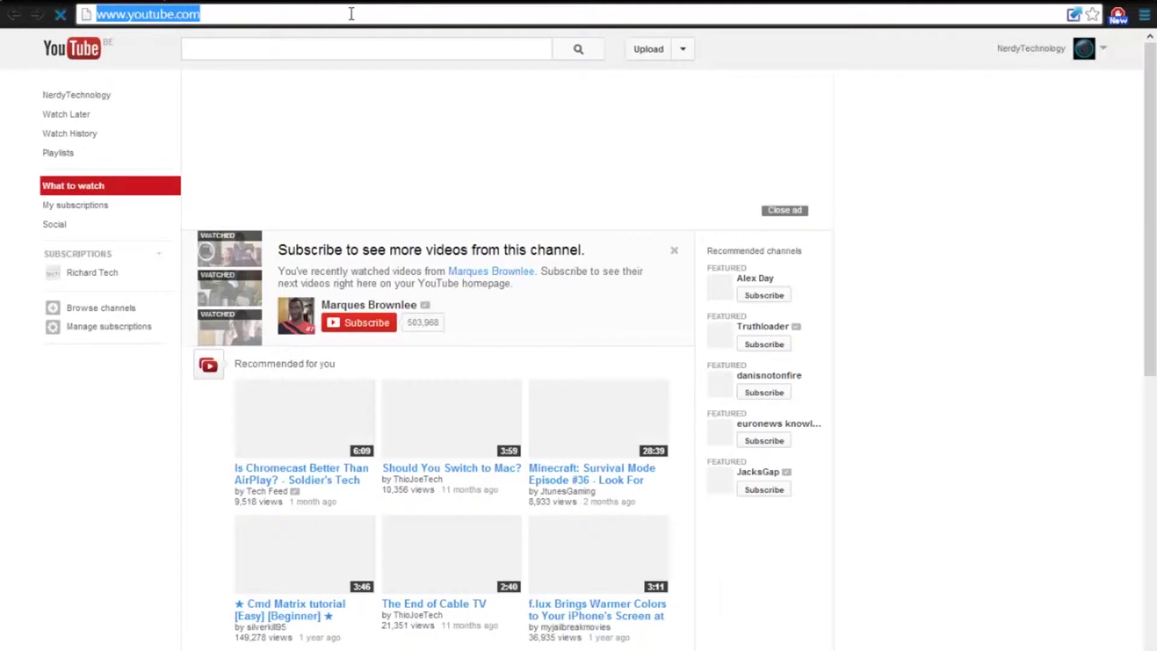
Step: Go to irfanview.net, open its download page, and choose the CNET Download Now link
type("irfanview.net")
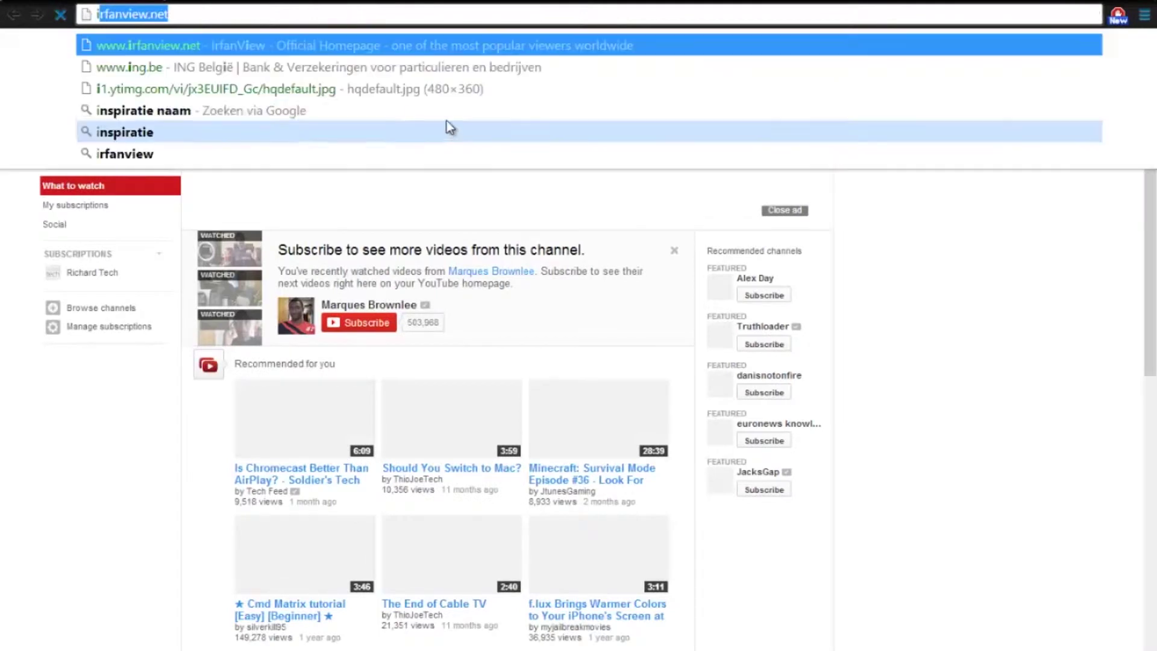
key("Return")
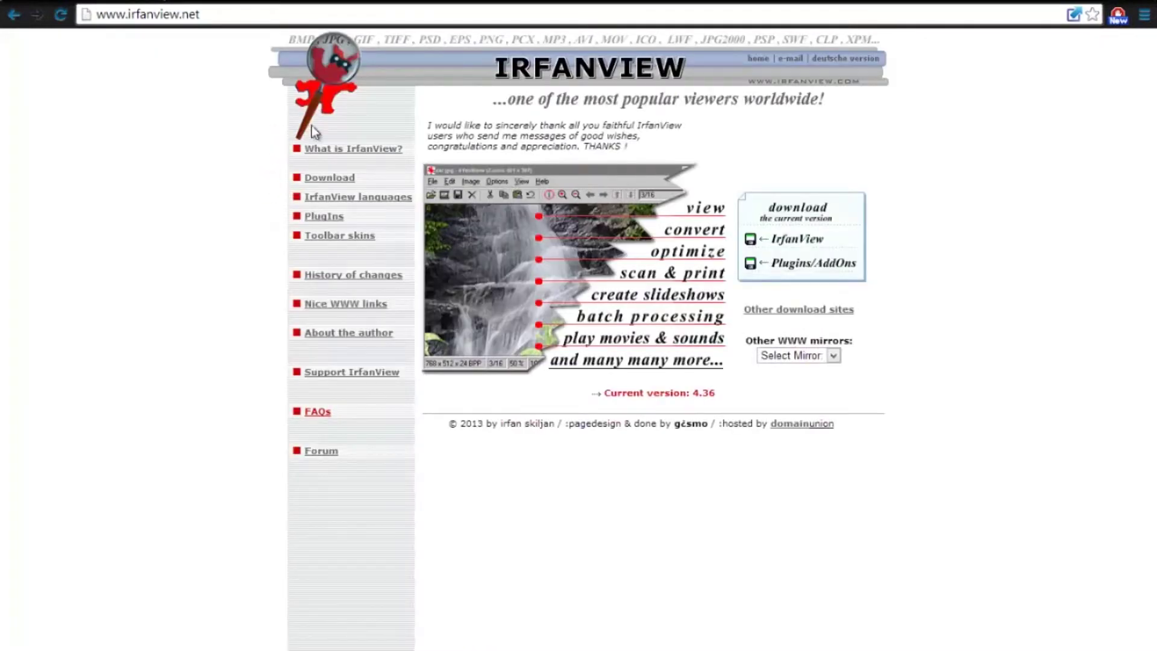
left_click(311, 178)
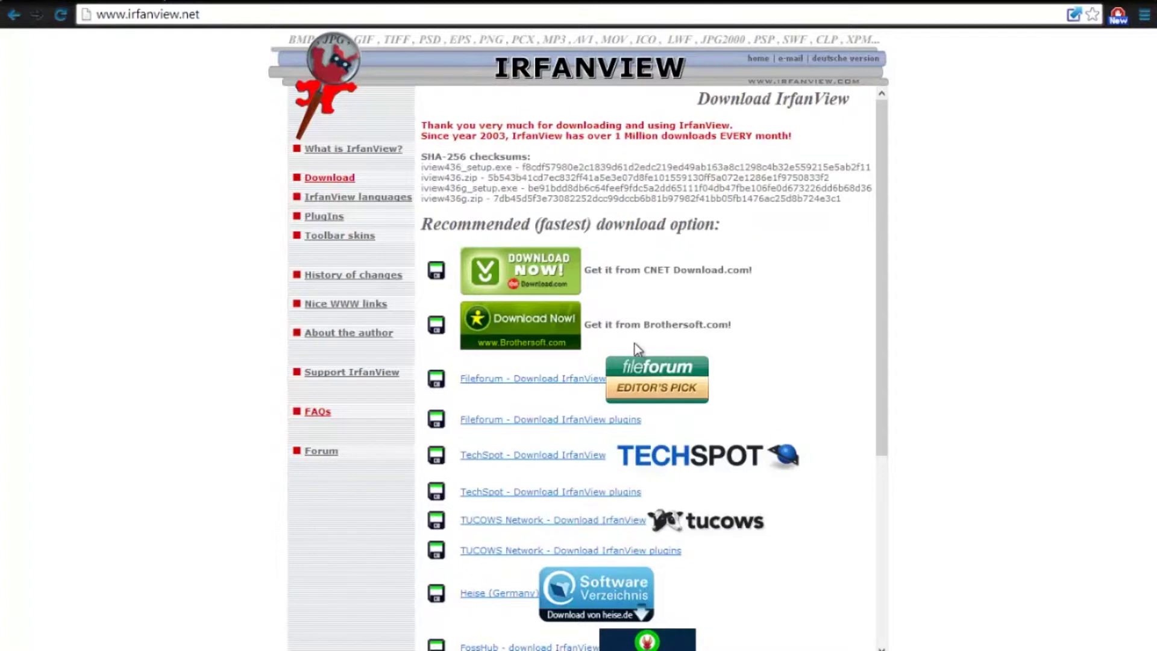
left_click(539, 276)
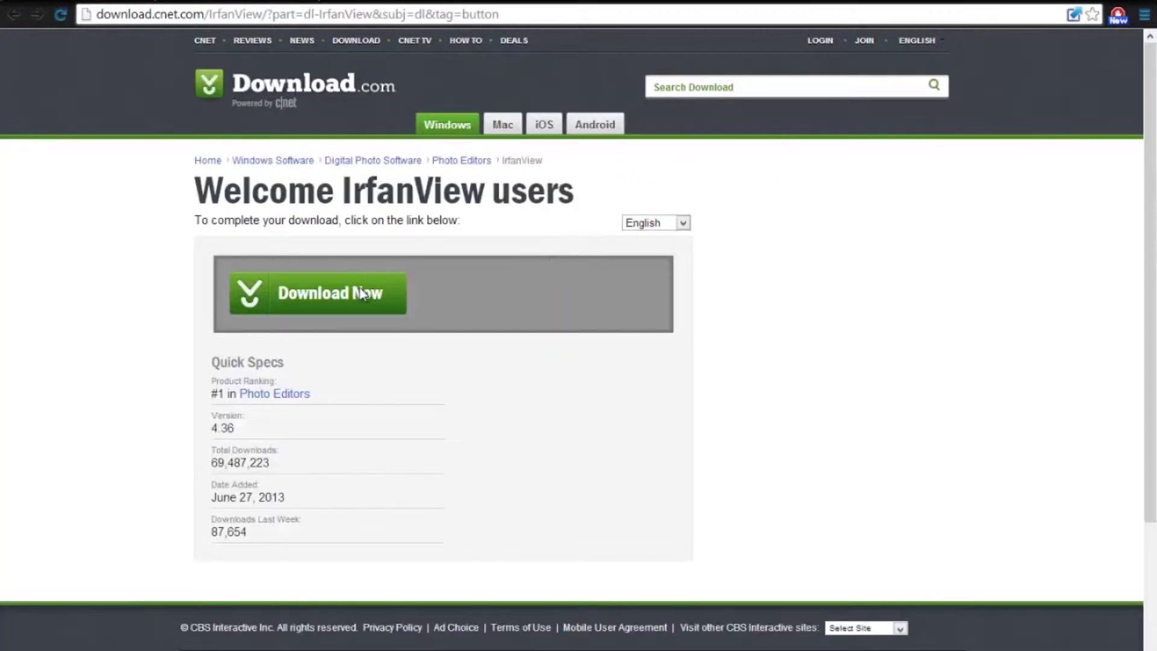
Step: Download the IrfanView installer from CNET and run it to reach the version 4.36 setup welcome screen
left_click(362, 293)
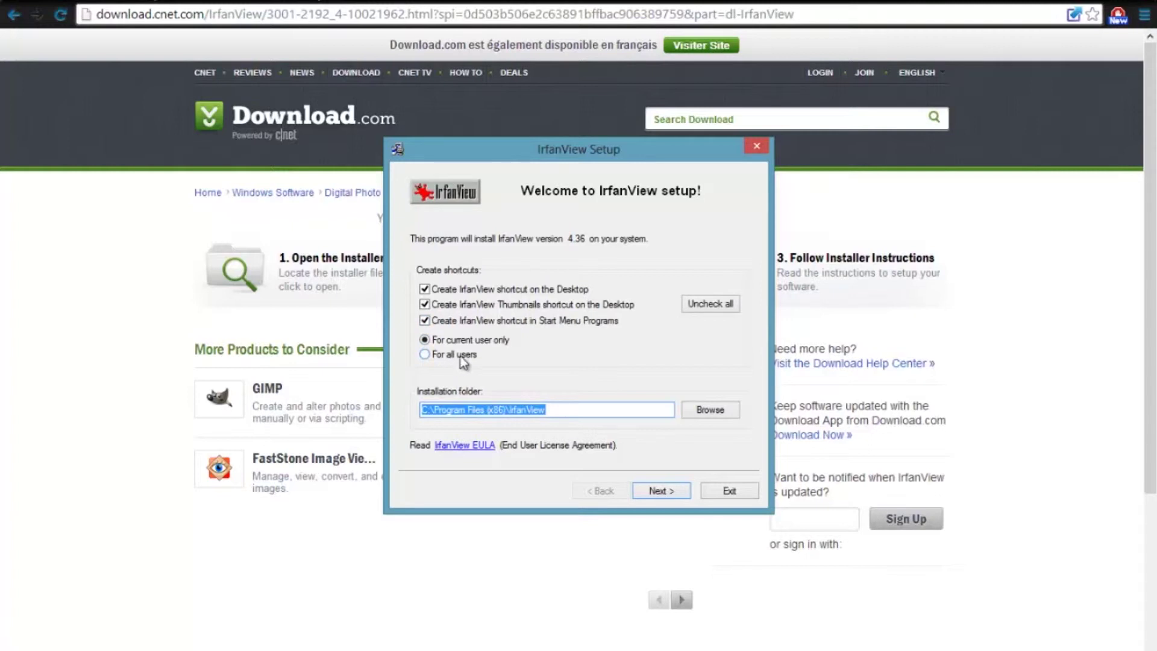
Step: Install IrfanView with all file associations selected, confirm the association change, and launch it on finish
left_click(669, 492)
key("Return")
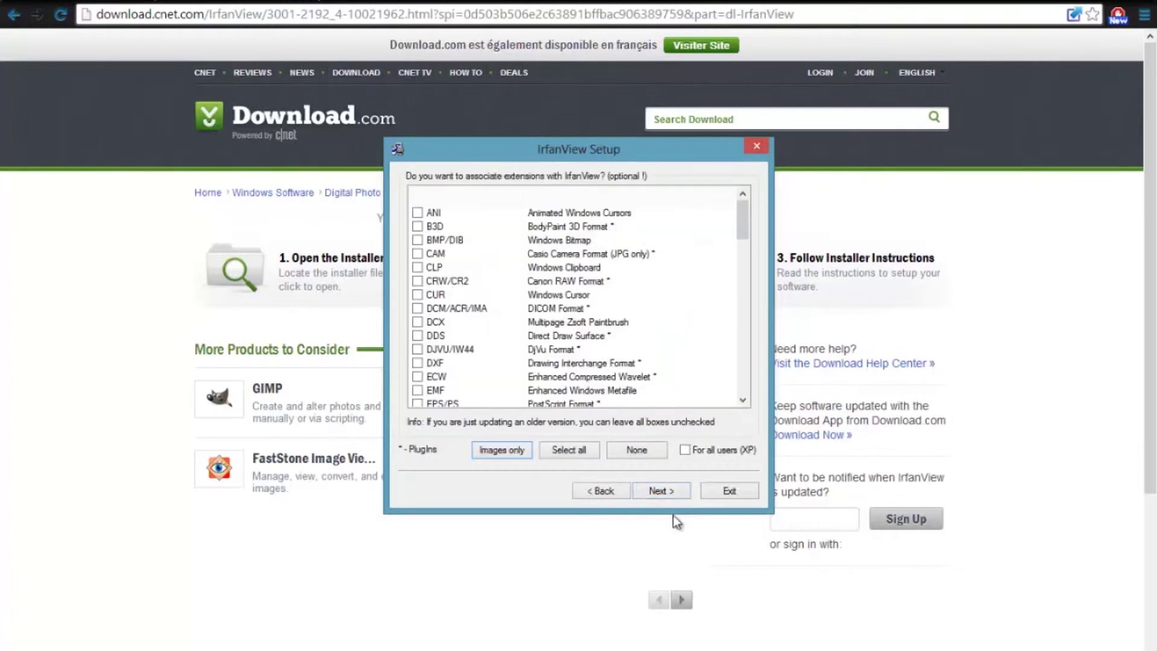
left_click(577, 452)
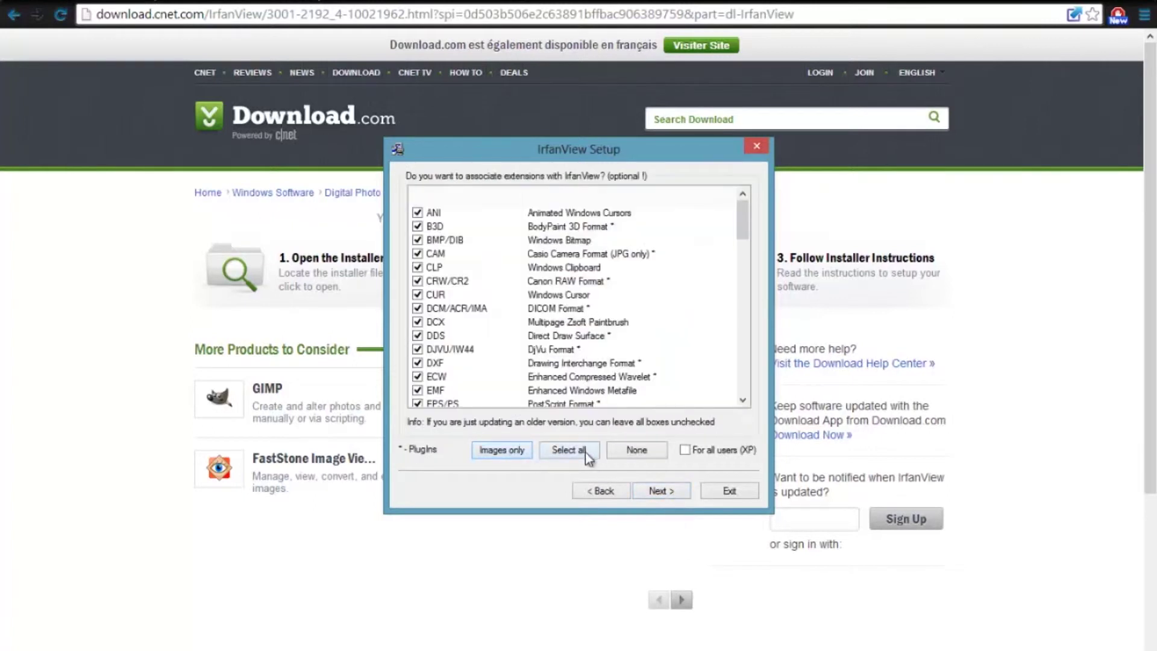
left_click(661, 491)
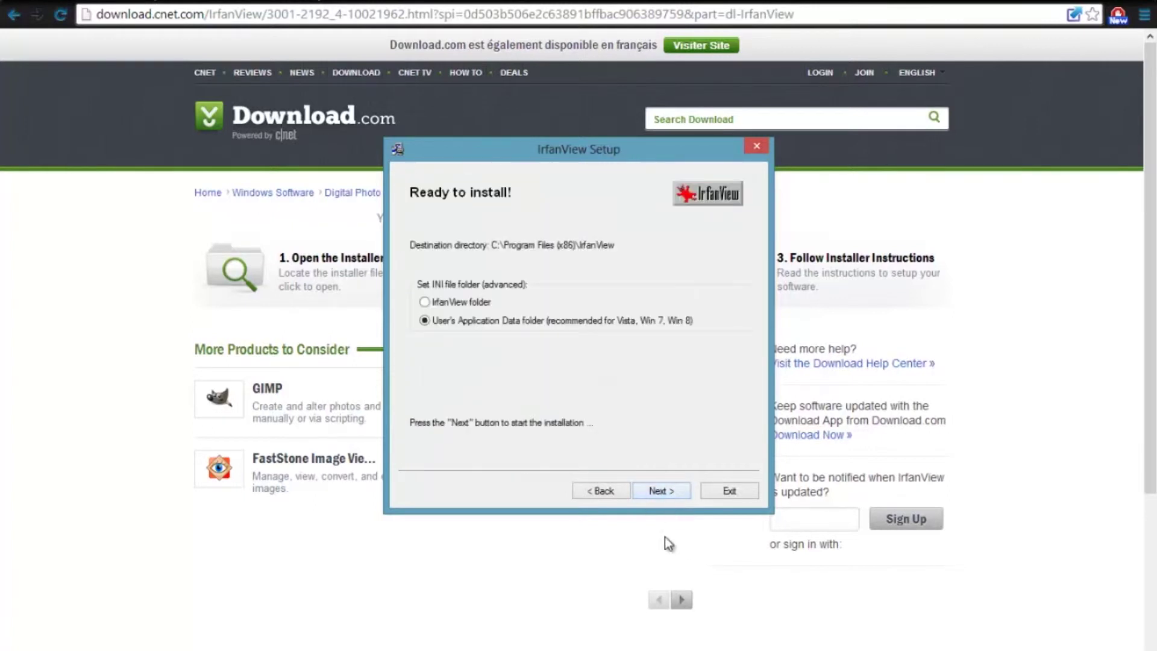
left_click(666, 491)
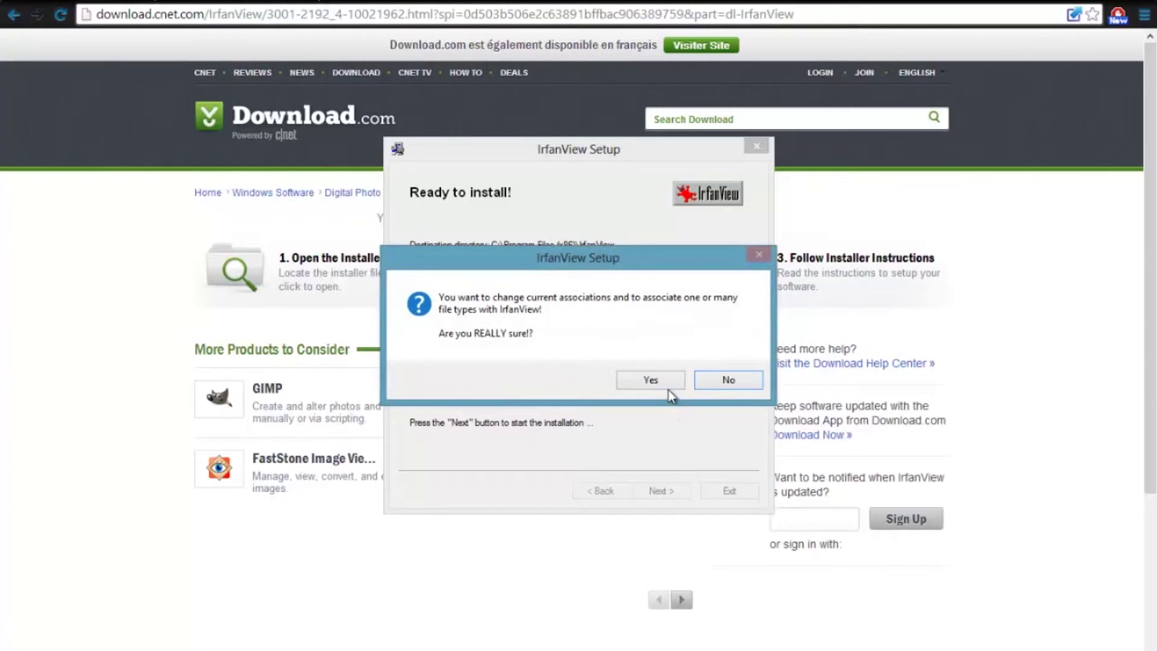
left_click(668, 389)
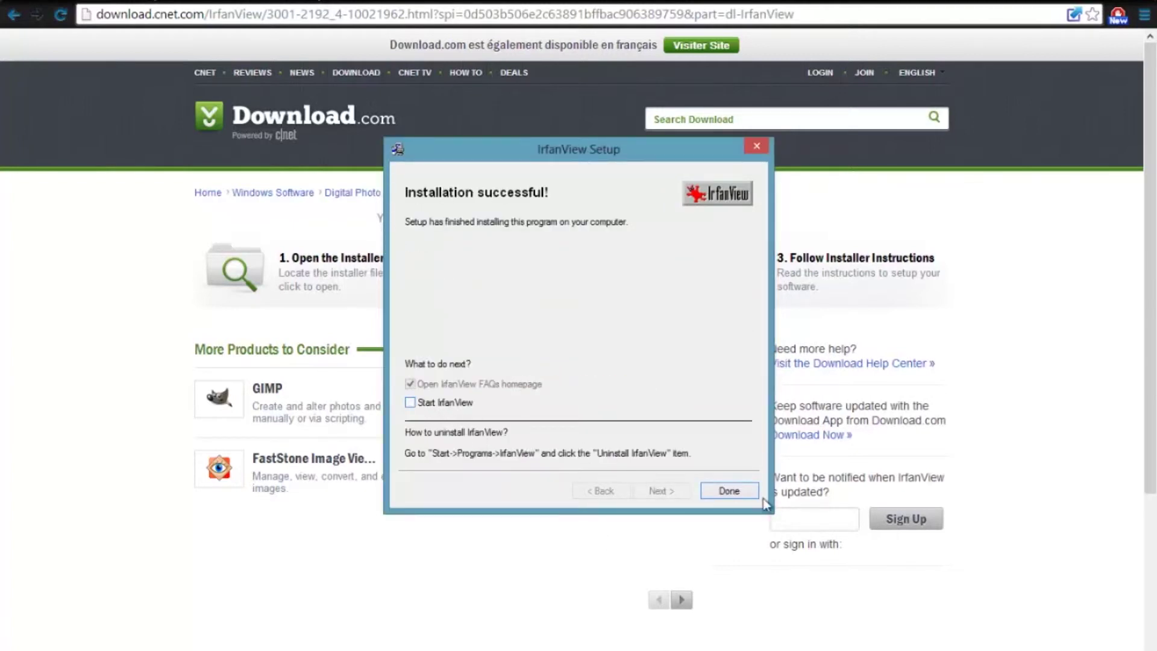
left_click(725, 493)
Step: Reposition the IrfanView window on screen, then maximize and restore it to normal size
left_click_drag(381, 3, 648, 187)
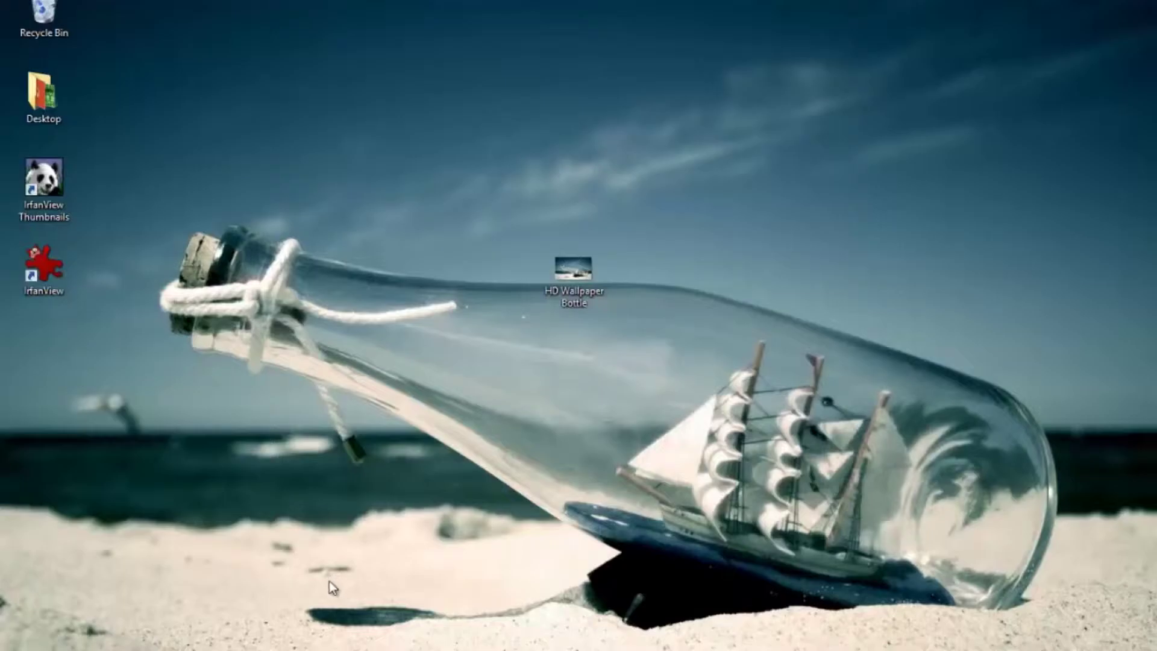
left_click_drag(398, 184, 462, 263)
left_click(787, 264)
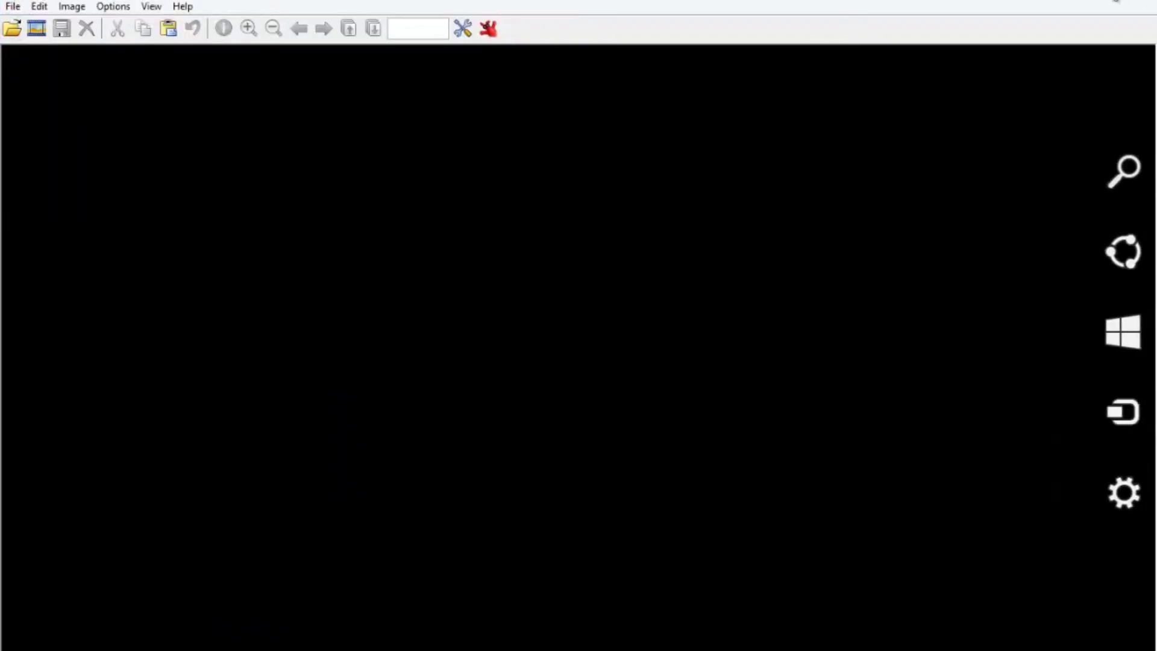
left_click(1152, 3)
Step: Open HD Wallpaper Bottle.jpg from the Desktop via File > Open
left_click(352, 286)
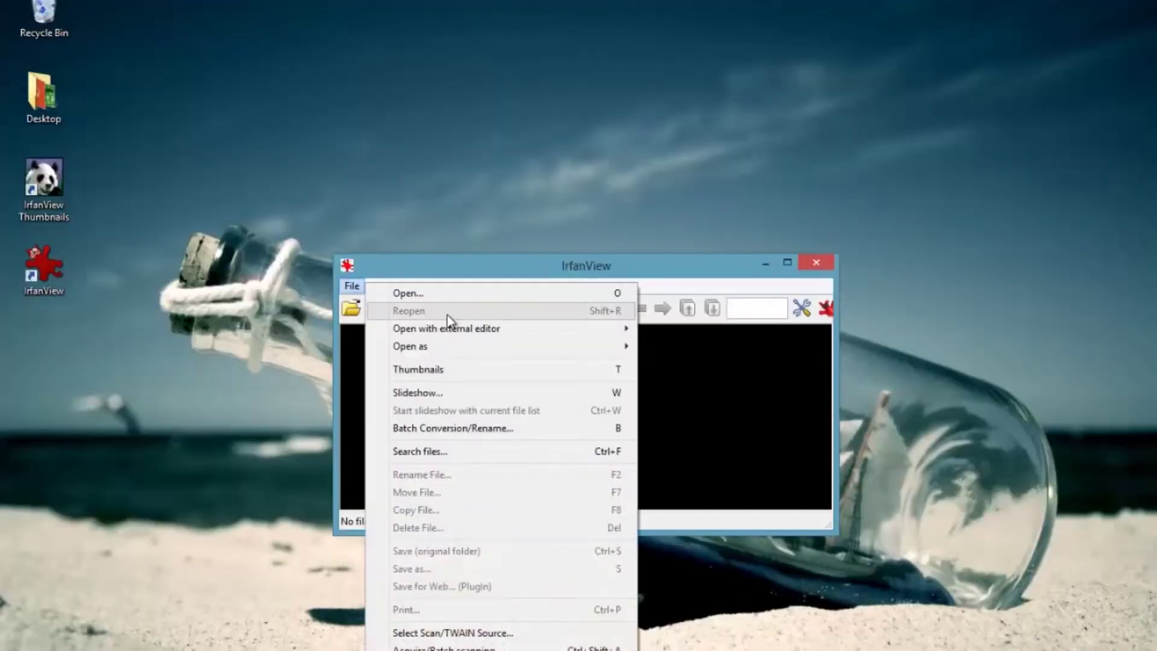
left_click(443, 294)
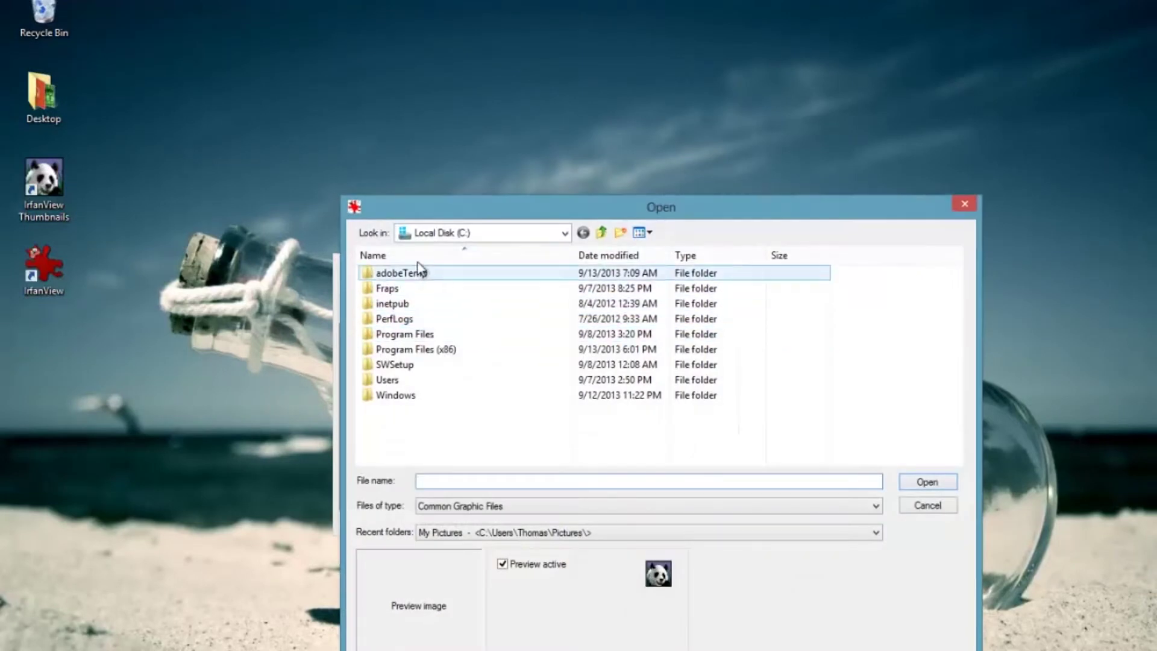
left_click(565, 233)
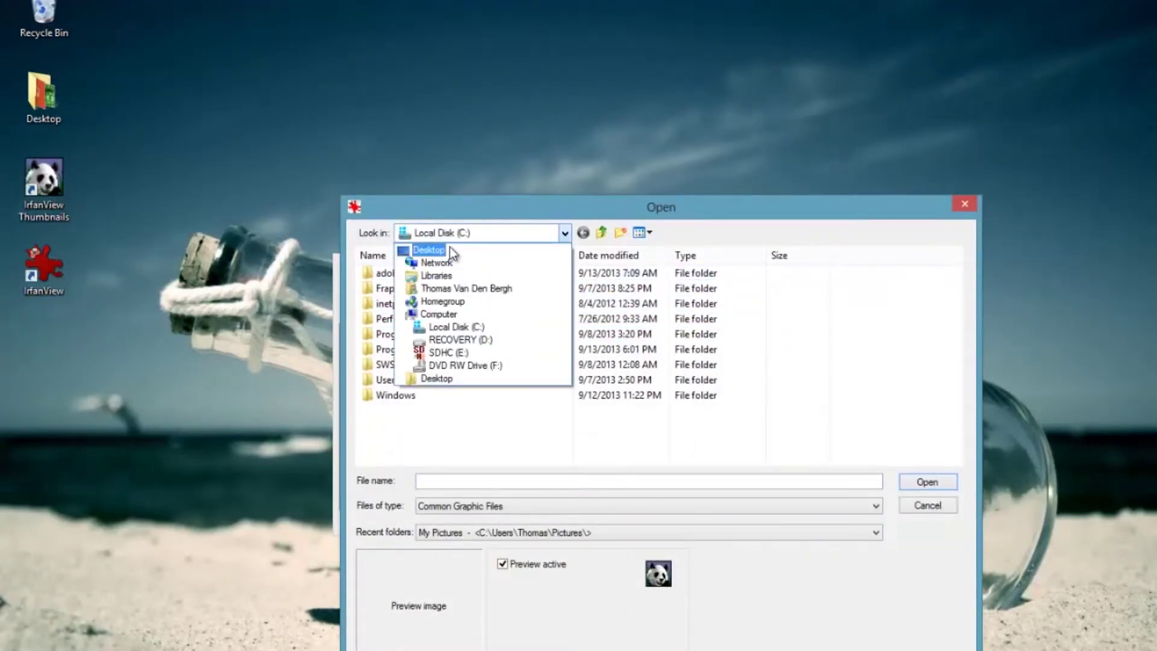
left_click(450, 249)
left_click(463, 366)
double_click(615, 366)
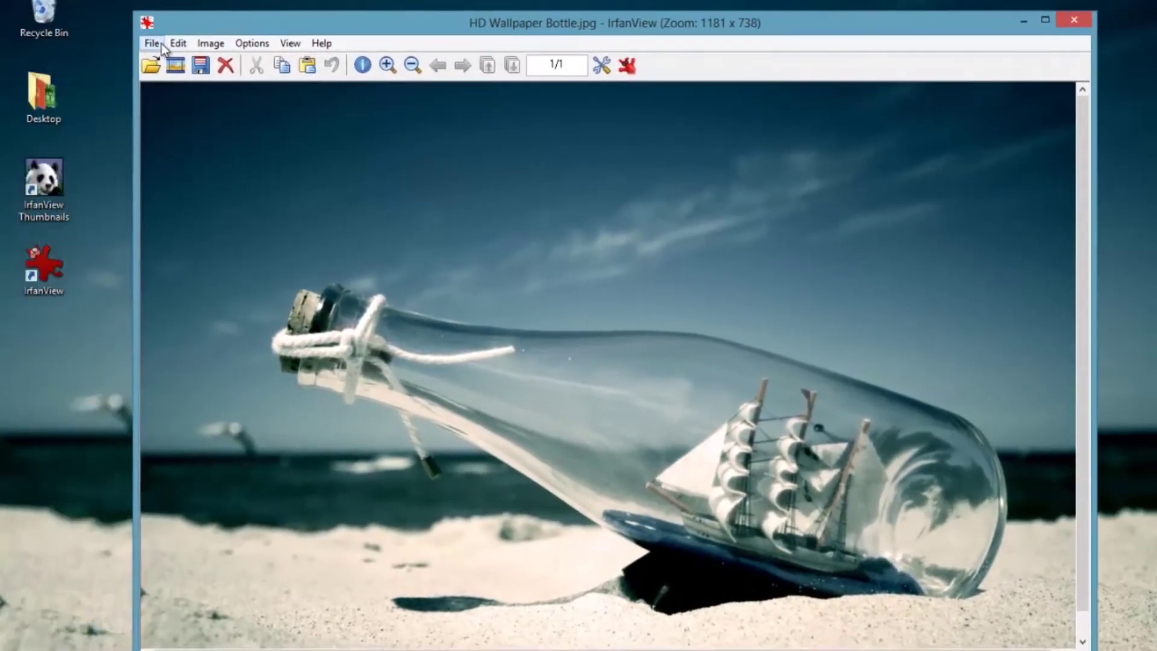
left_click(24, 25)
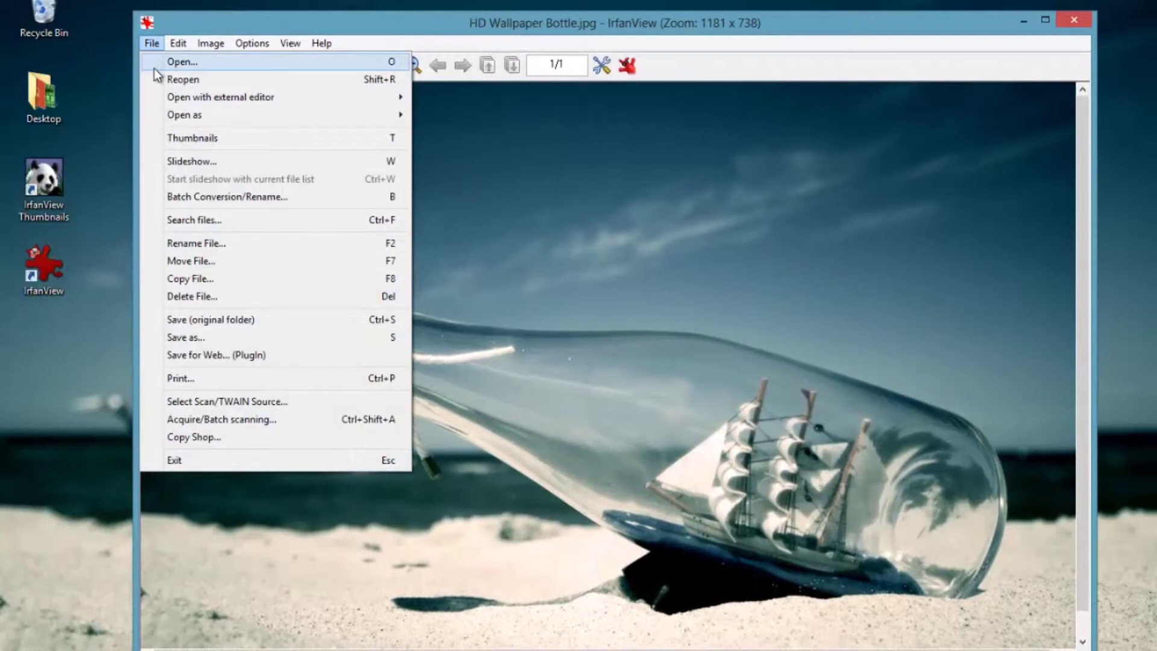
Step: Start Save As for the wallpaper and choose the Desktop as the save location
left_click(178, 43)
left_click(153, 41)
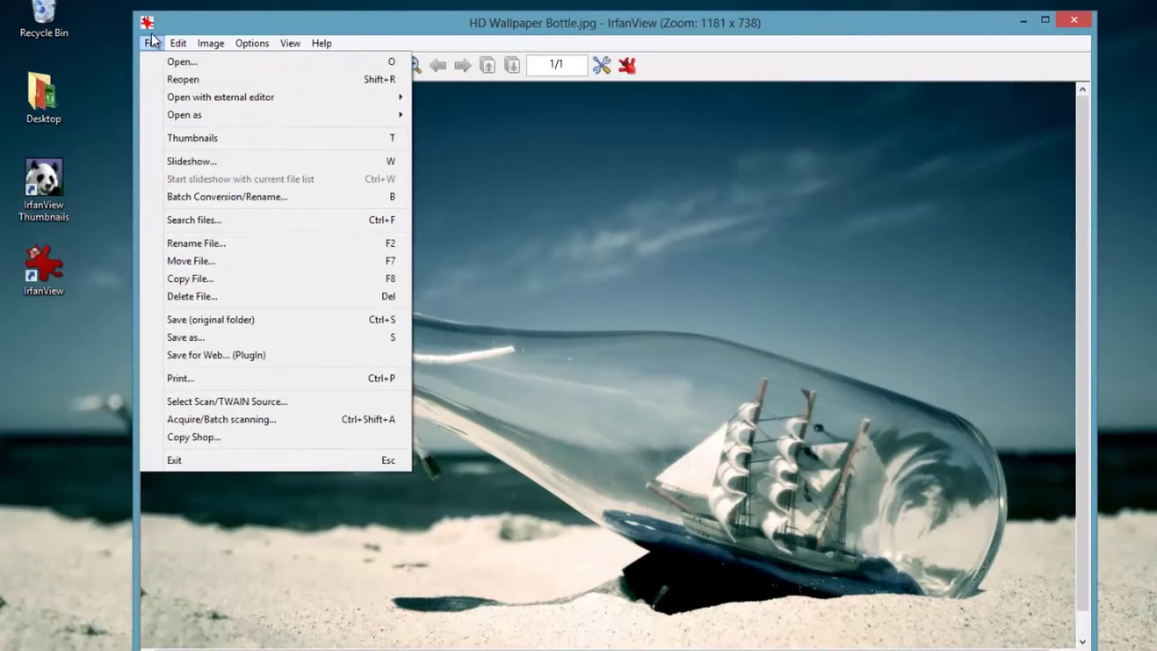
left_click(215, 338)
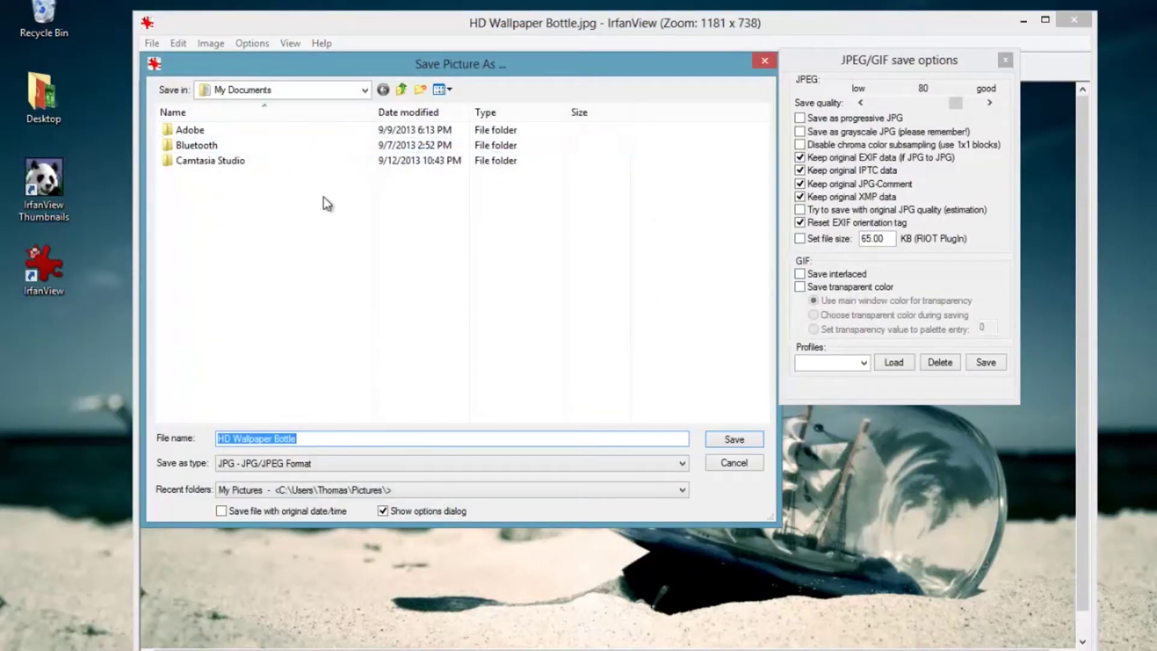
left_click(364, 91)
left_click(364, 90)
left_click(241, 106)
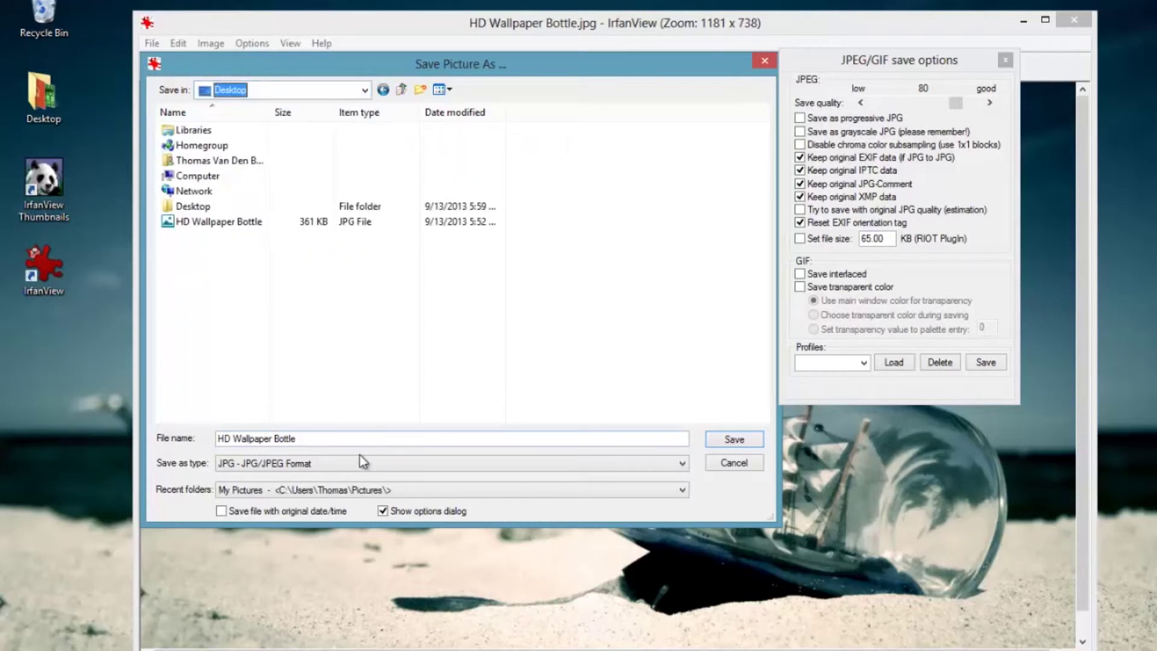
Step: Save the copy as Converted II.jpg, then start Save As again
left_click_drag(341, 441, 51, 447)
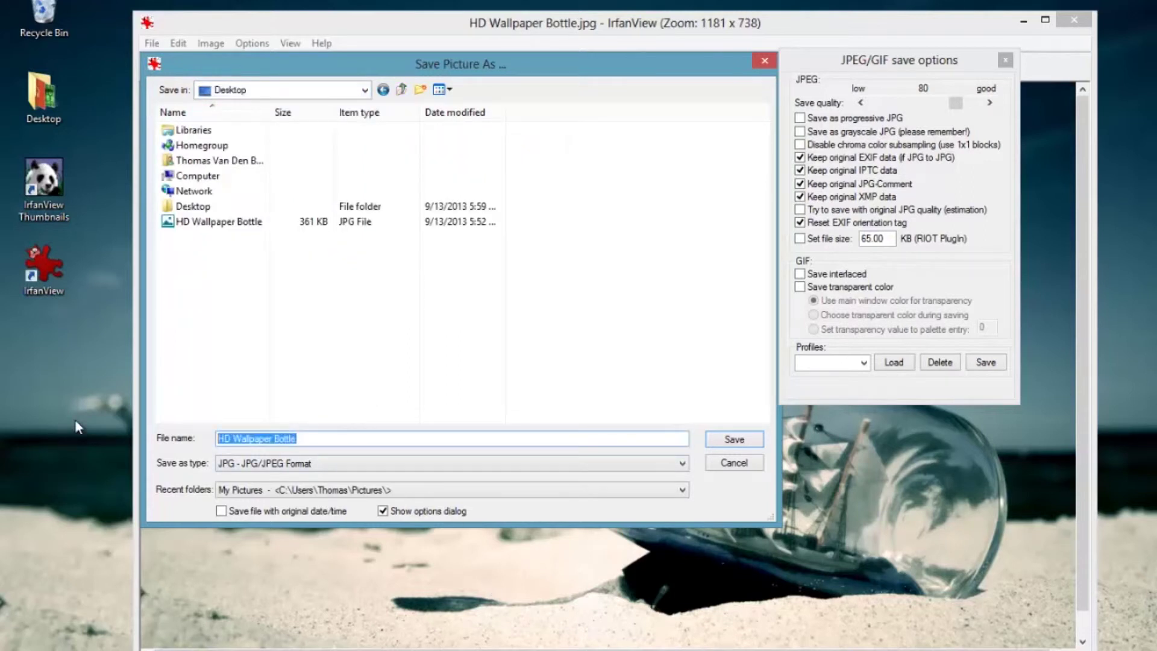
type("Co")
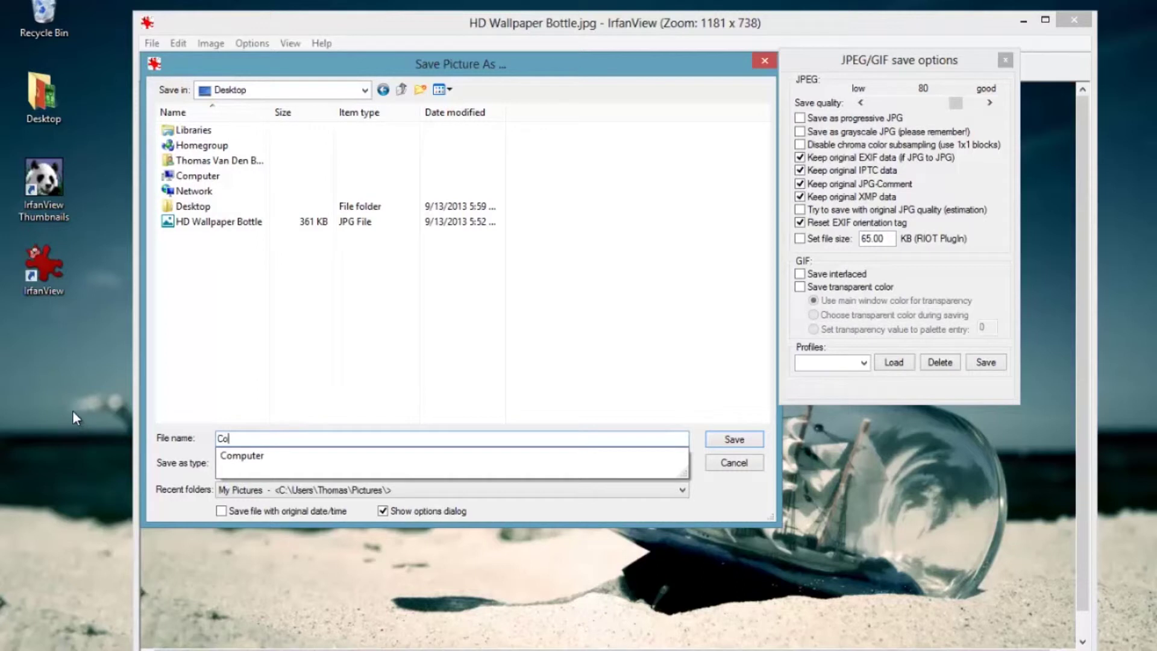
type("nverted I")
key("ctrl+a")
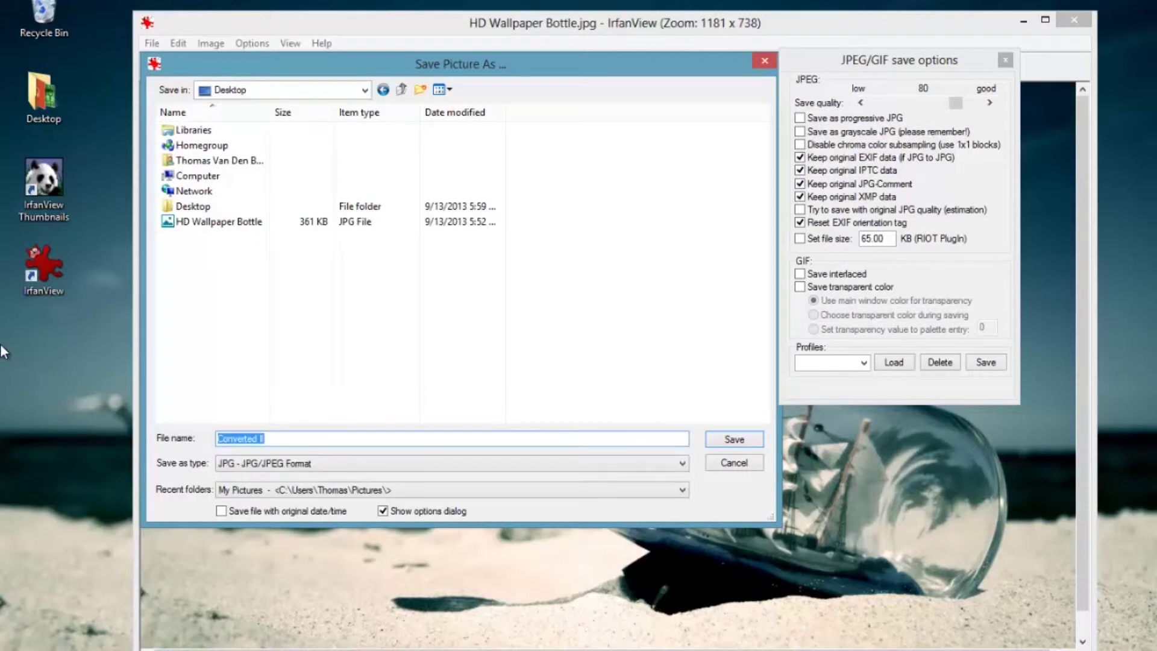
key("Return")
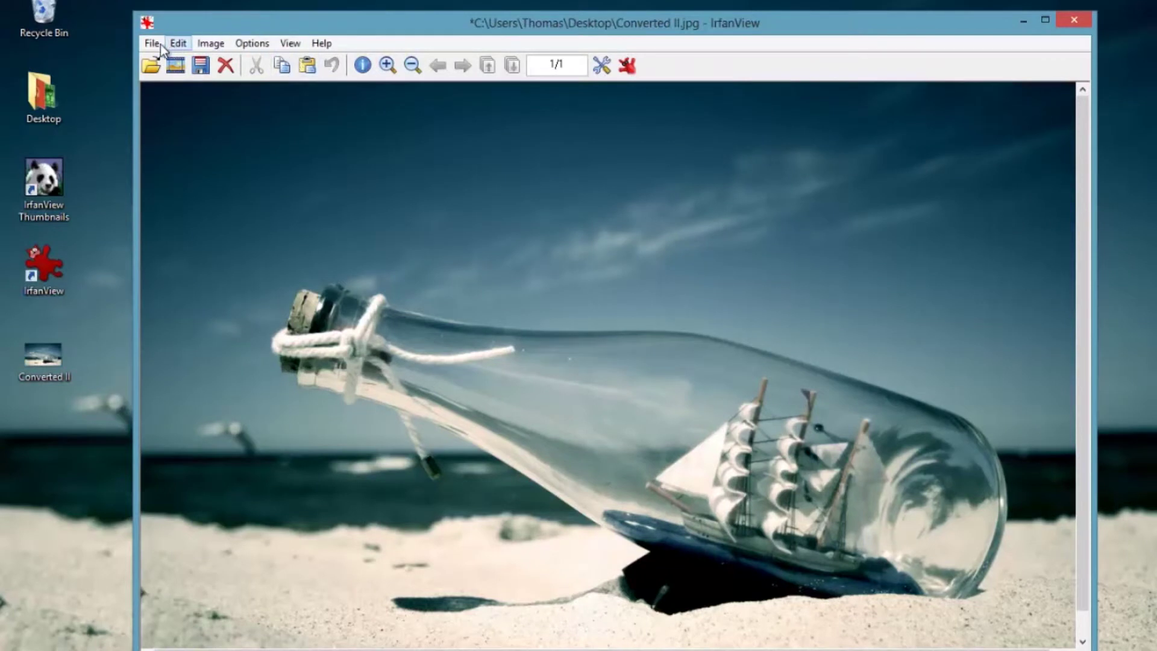
left_click(152, 44)
left_click(232, 341)
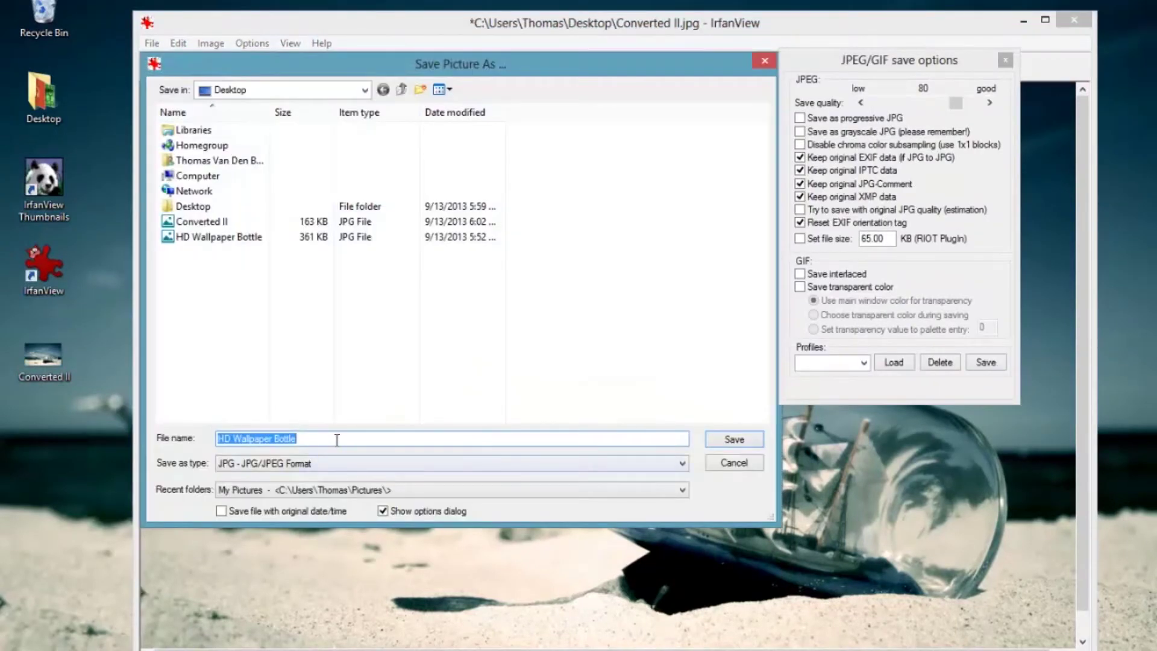
Step: Name the copy HD Wallpaper Bottle112112 and set the format to BMP - Windows Bitmap
key("End")
type("112112")
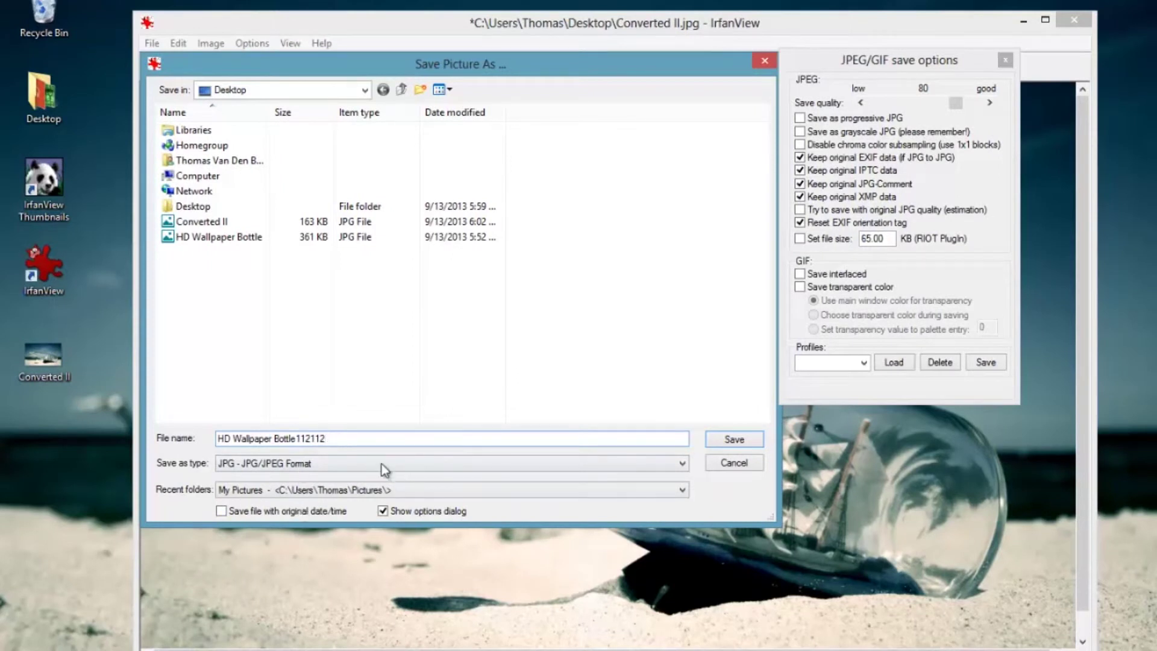
left_click(314, 463)
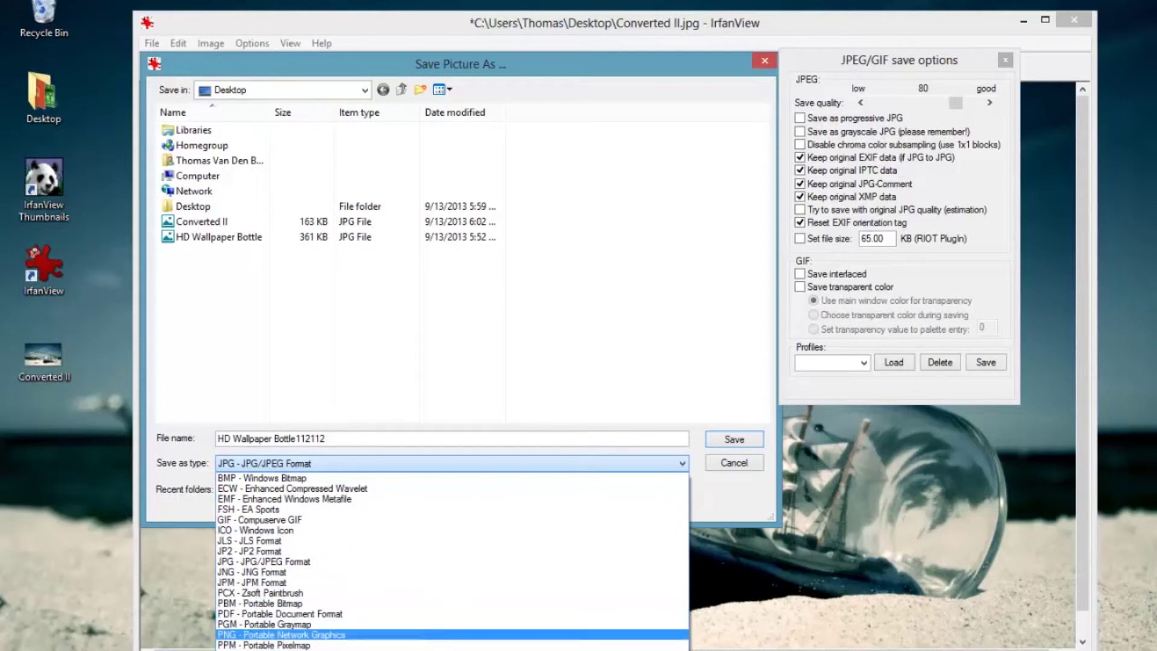
left_click(401, 478)
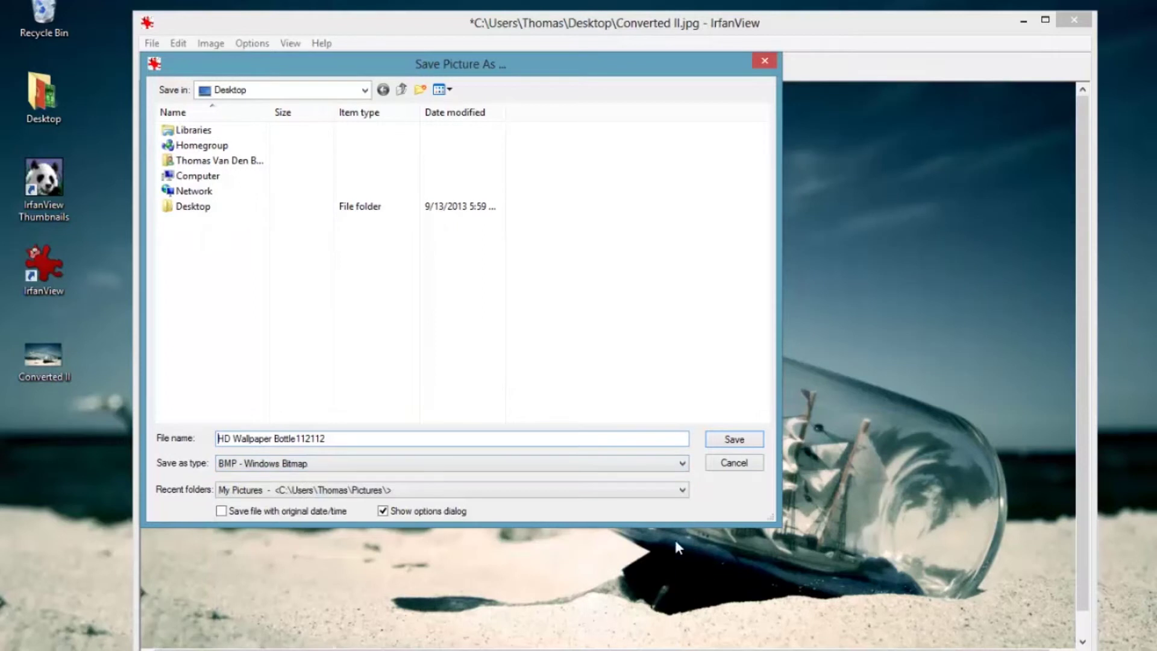
Step: Save the BMP copy to the Desktop and close IrfanView
left_click(425, 489)
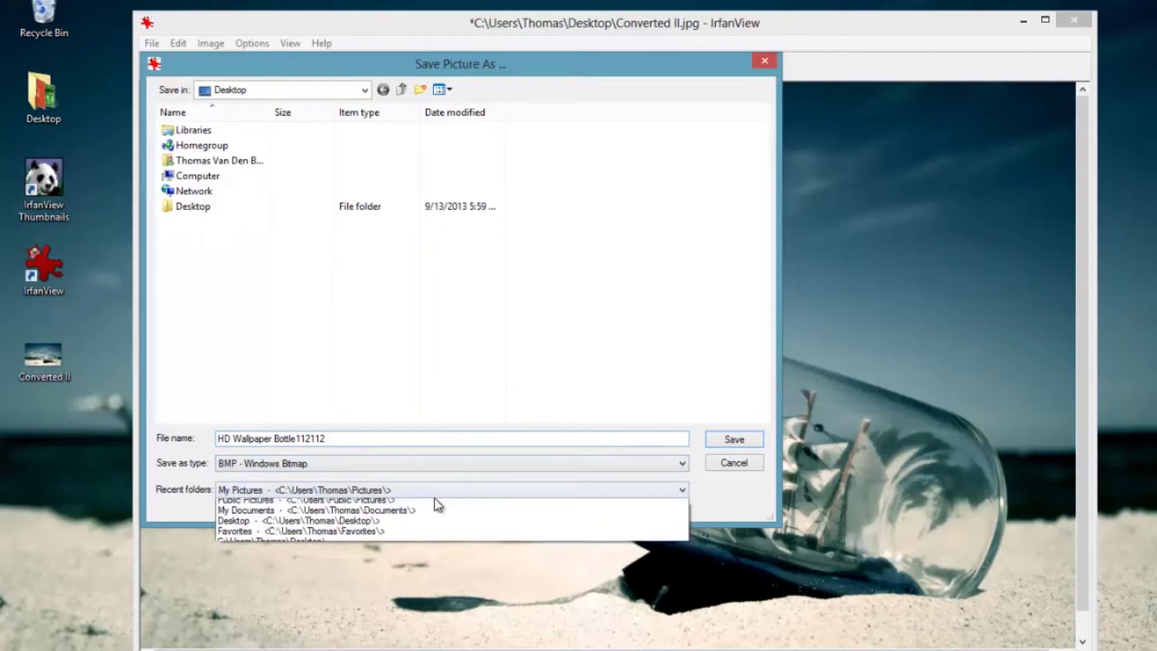
left_click(201, 409)
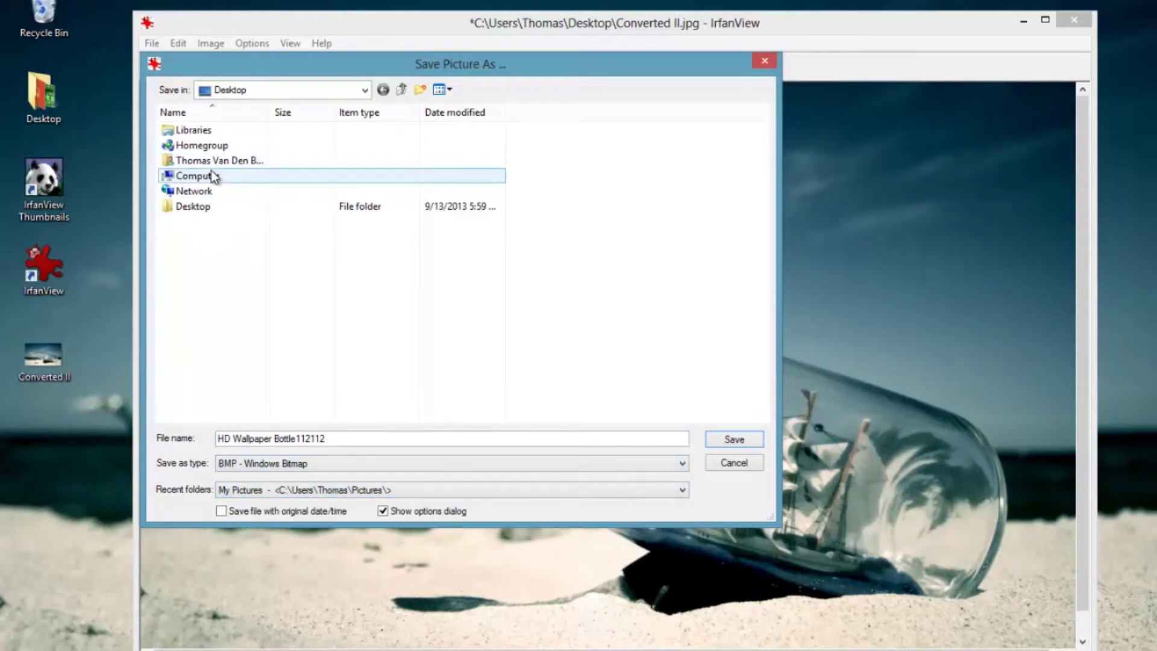
left_click(211, 206)
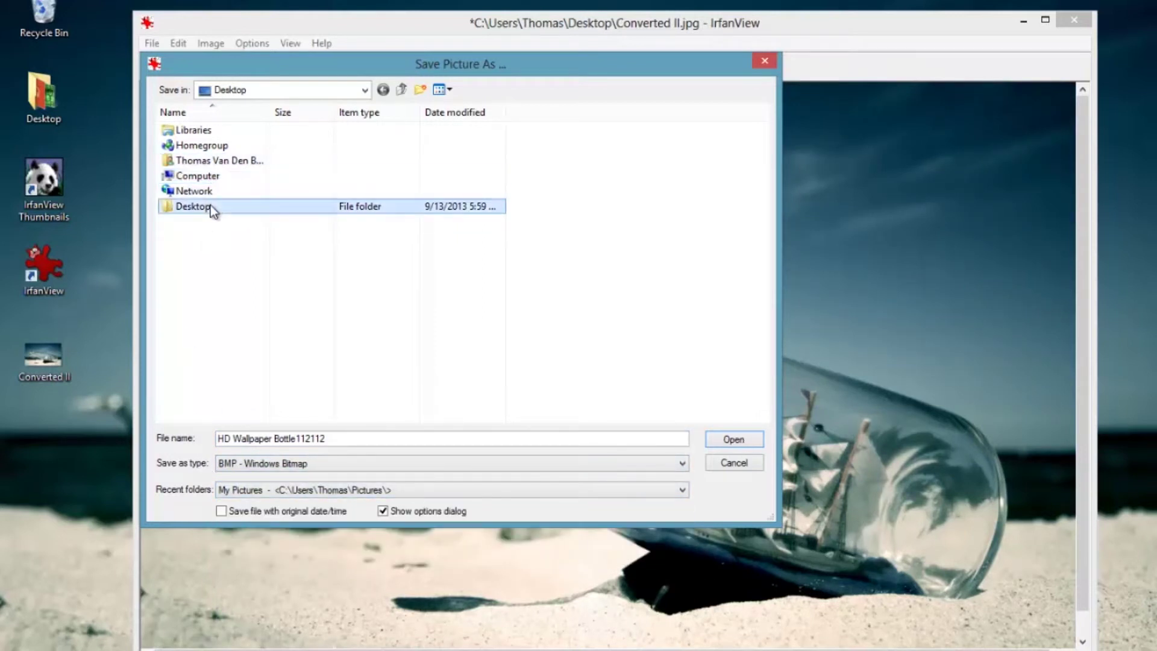
left_click(215, 129)
left_click(288, 275)
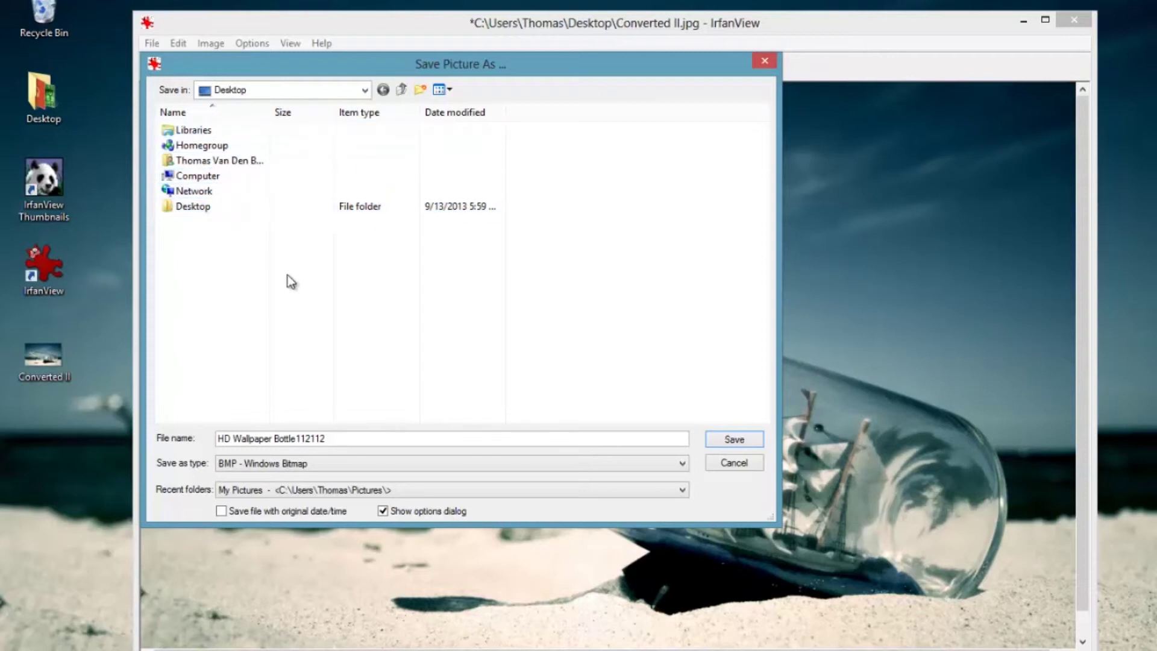
left_click(761, 439)
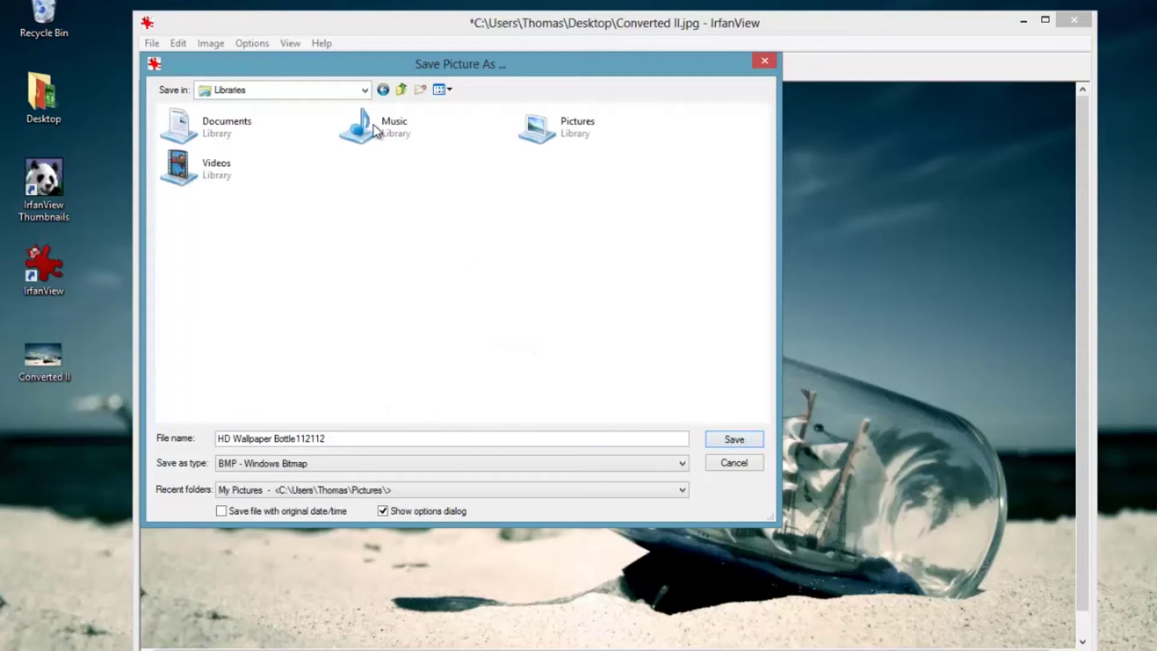
left_click(365, 89)
left_click(258, 108)
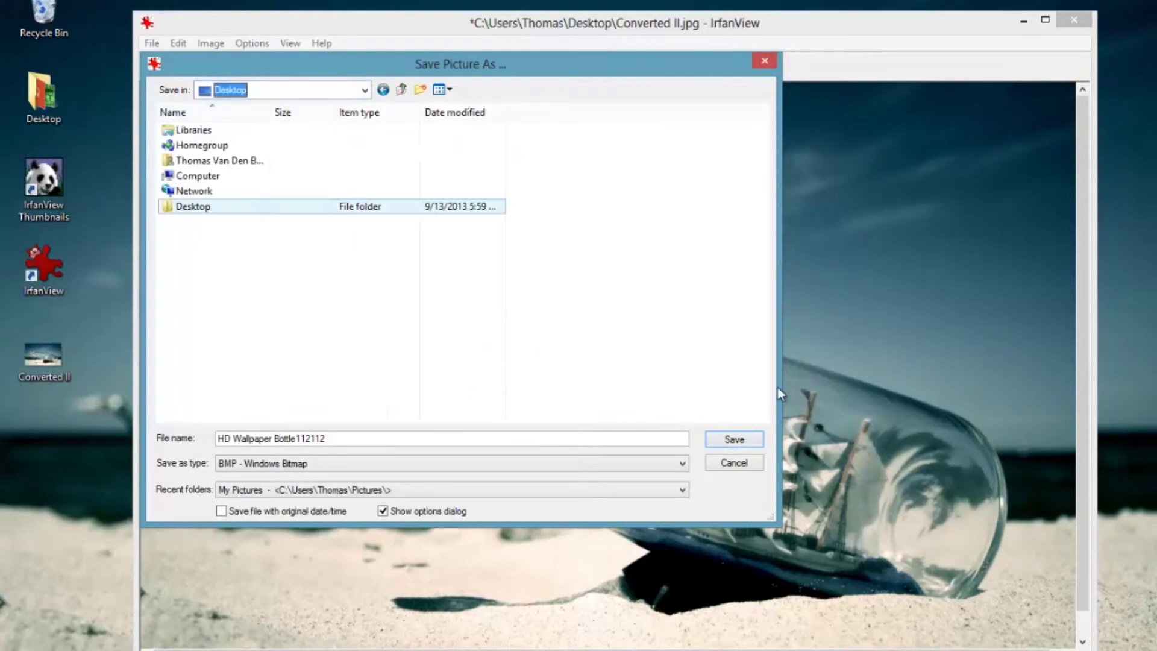
left_click(750, 440)
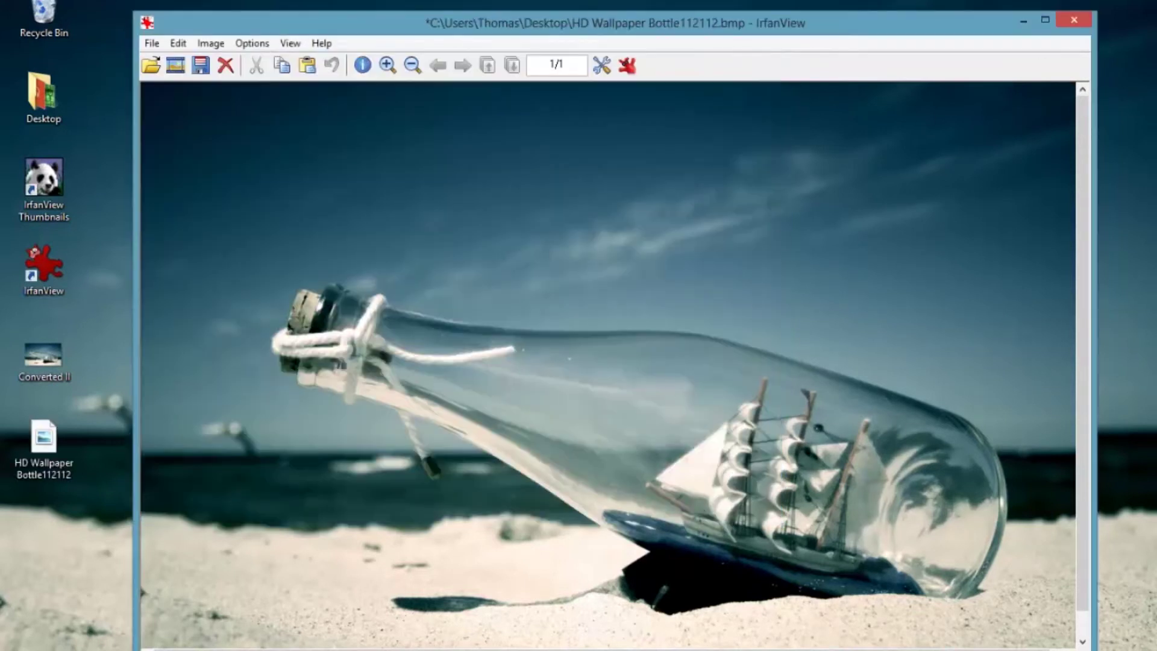
left_click(1074, 20)
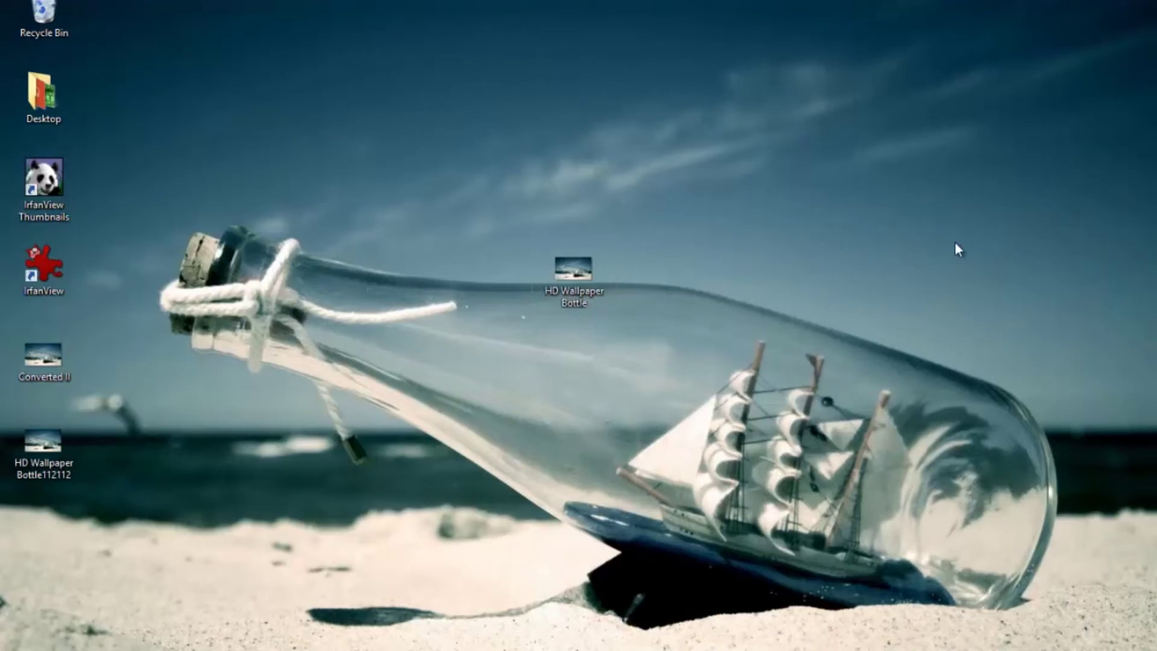
Step: Place the BMP copy beside the original wallpaper and open its Properties on the left
left_click_drag(49, 446, 491, 274)
right_click(512, 280)
left_click(558, 648)
left_click_drag(705, 259, 320, 245)
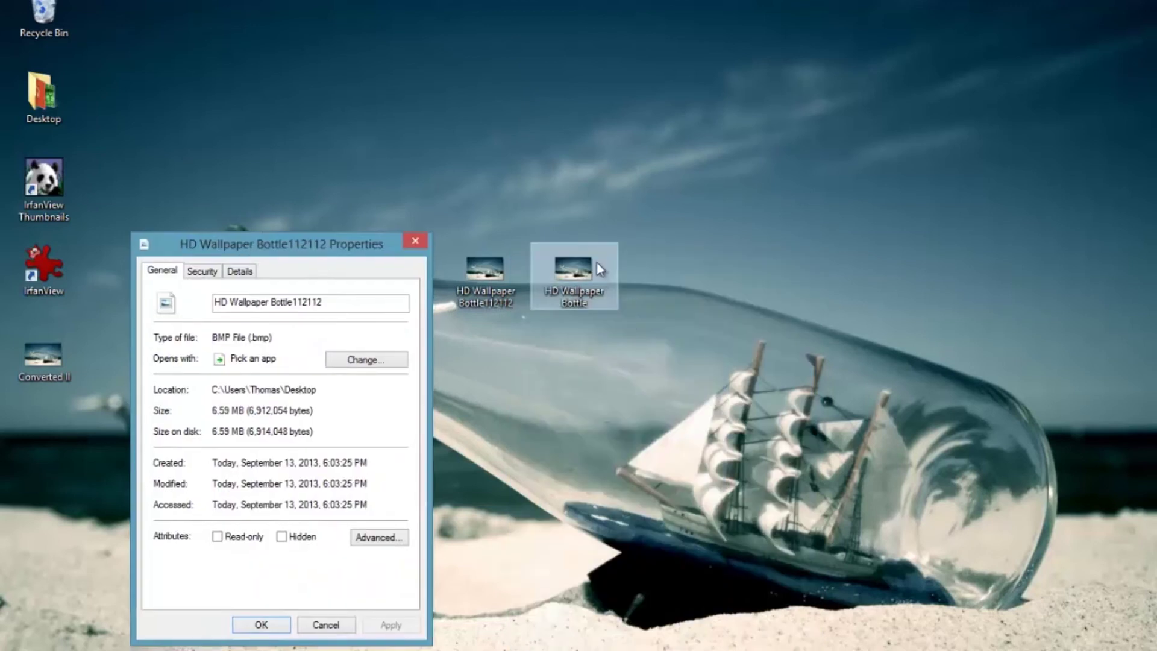
Step: Open the original JPG's Properties beside it and compare sizes: BMP 6.59 MB, JPG 360 KB
right_click(594, 262)
left_click(642, 648)
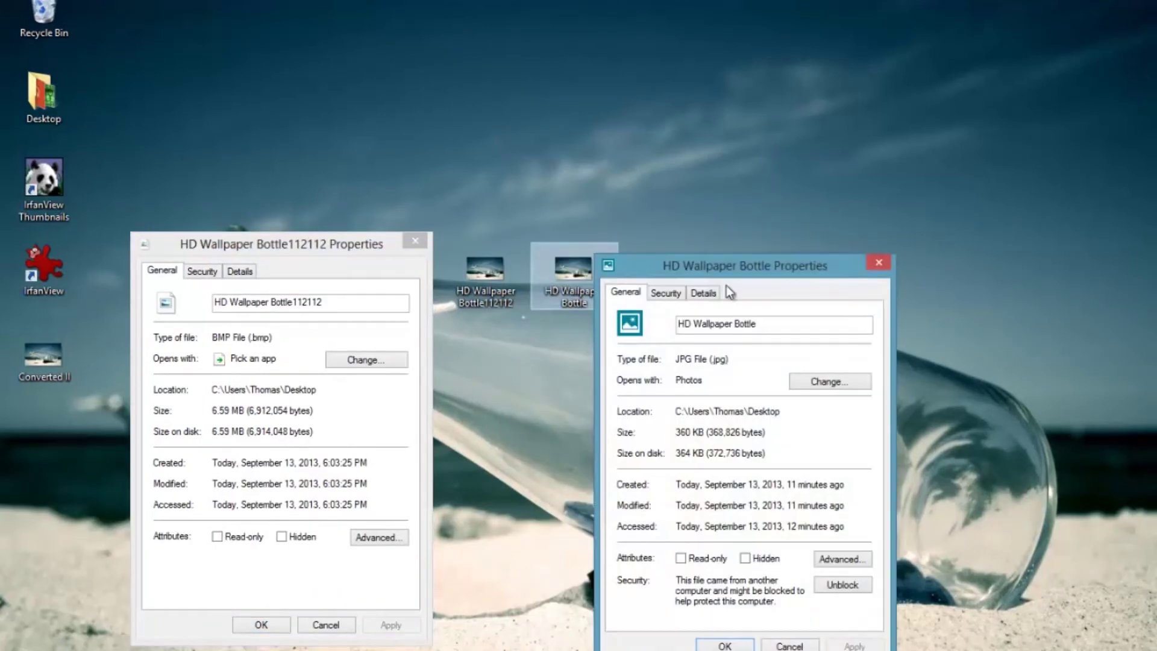
left_click_drag(750, 259, 664, 220)
left_click(273, 345)
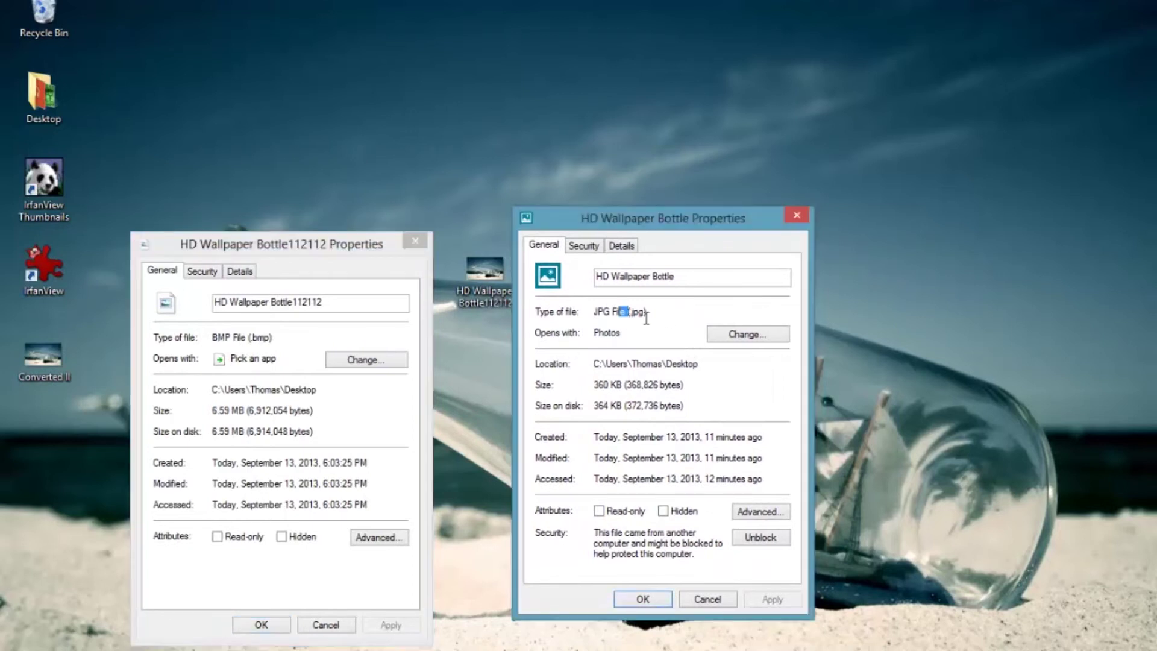
left_click_drag(271, 431, 214, 434)
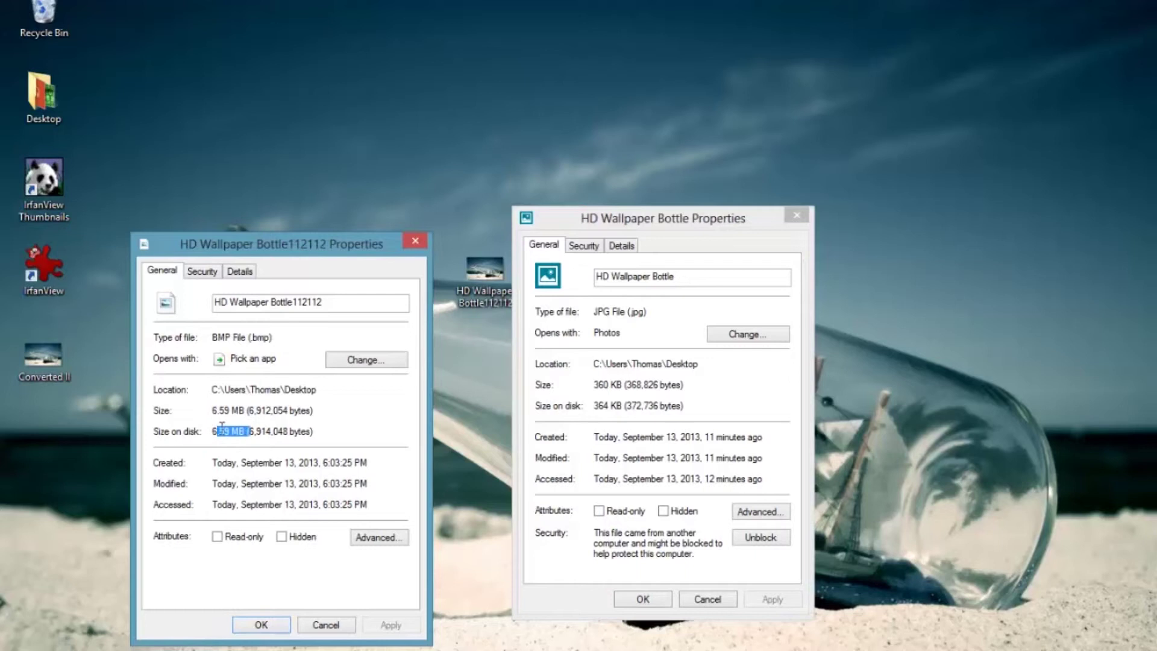
left_click(593, 410)
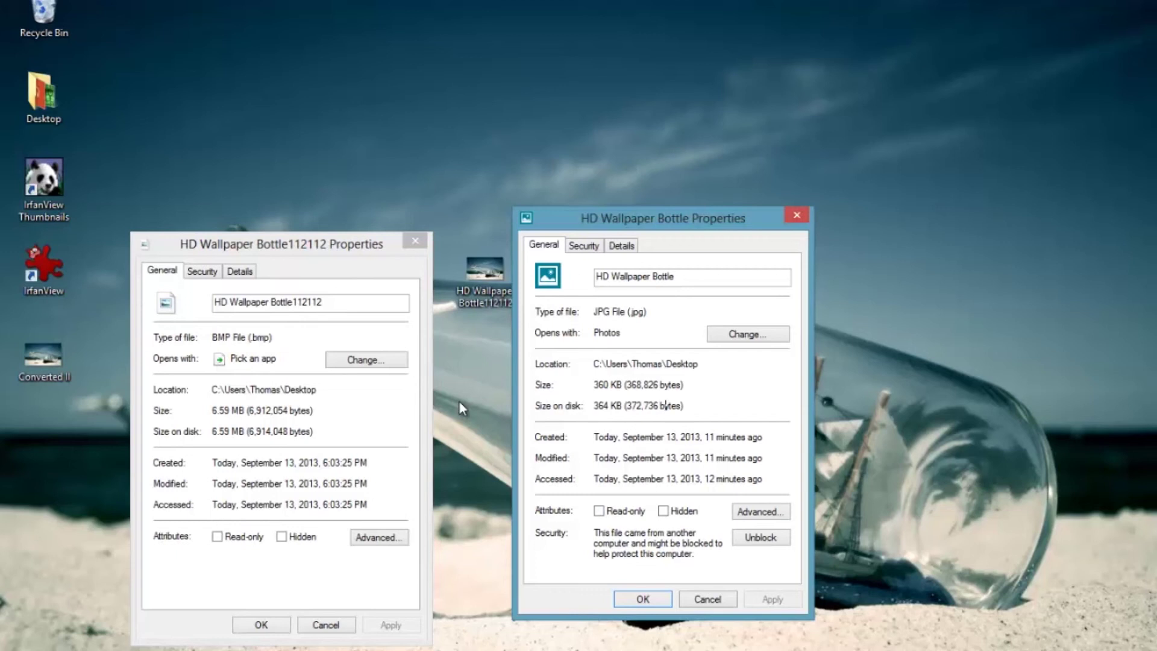
left_click(363, 359)
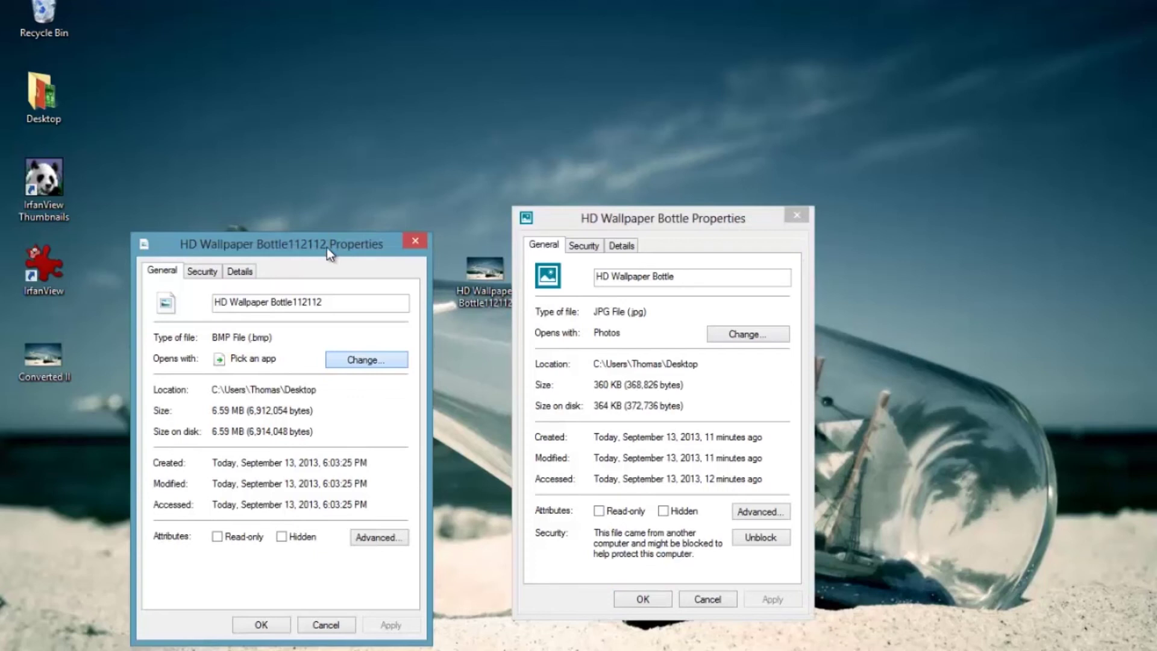